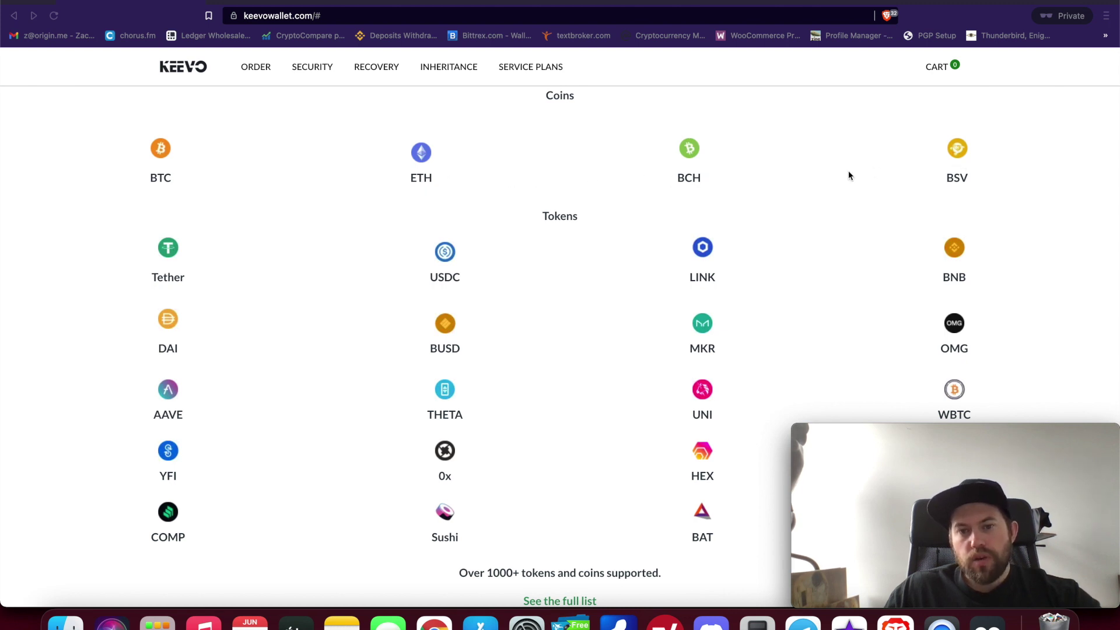
Step: Scroll through the remaining supported tokens on the keevowallet.com Tokens grid
scroll(849, 173, "down", 3)
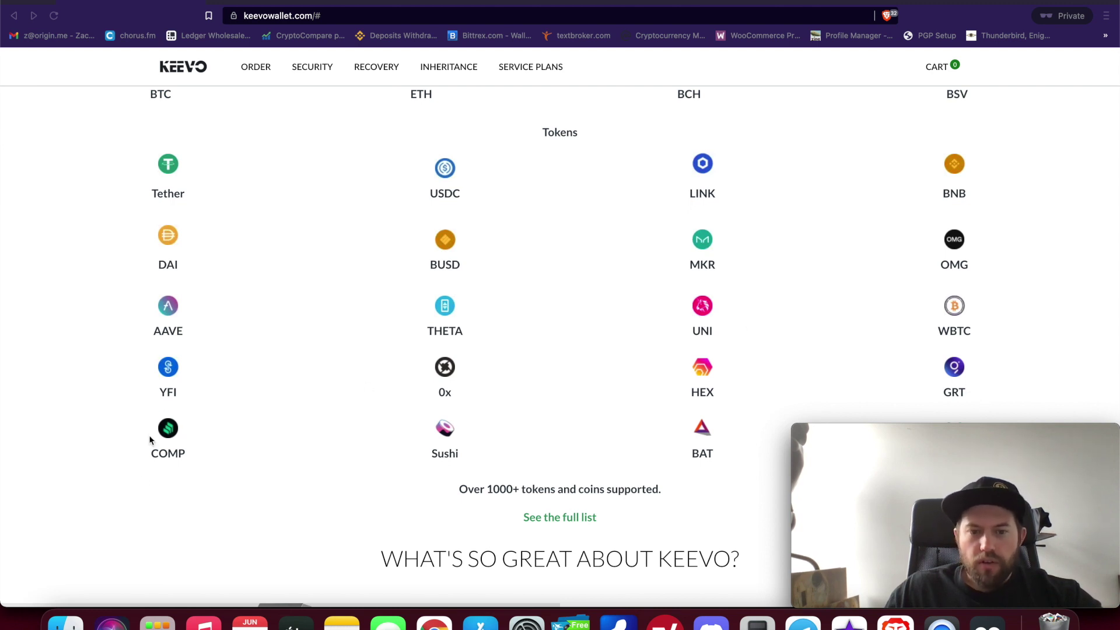
scroll(464, 373, "down", 3)
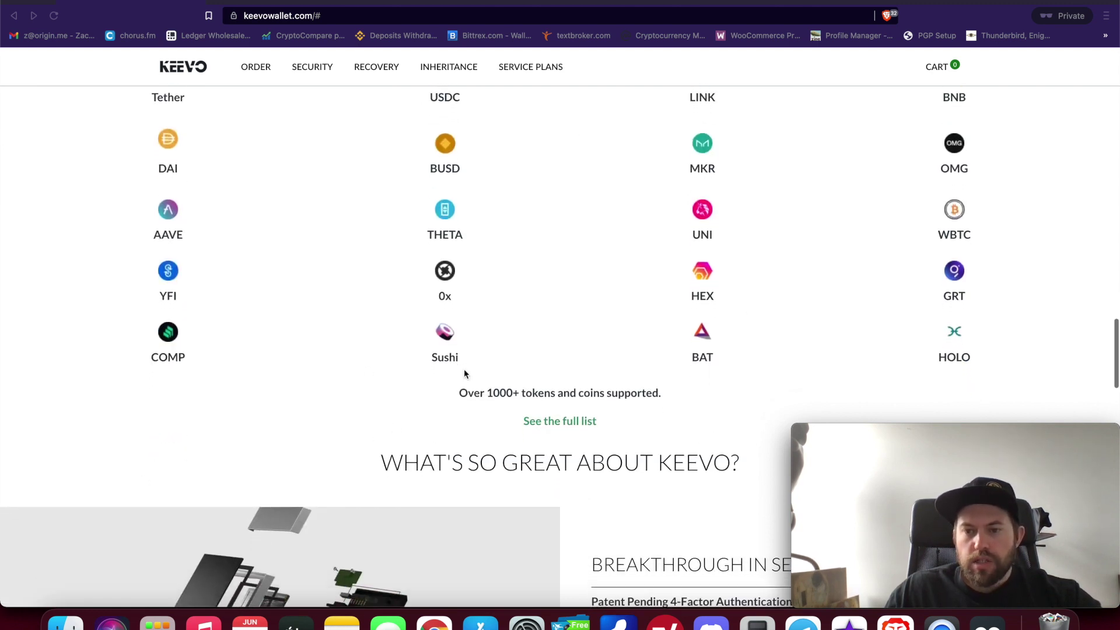
scroll(465, 373, "up", 2)
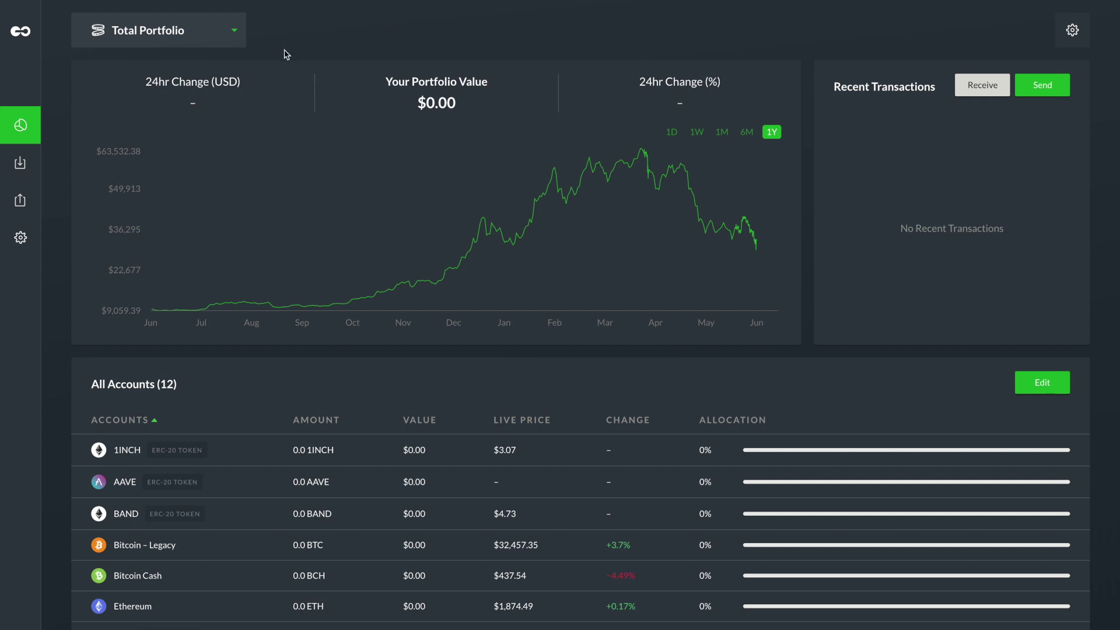
left_click(235, 33)
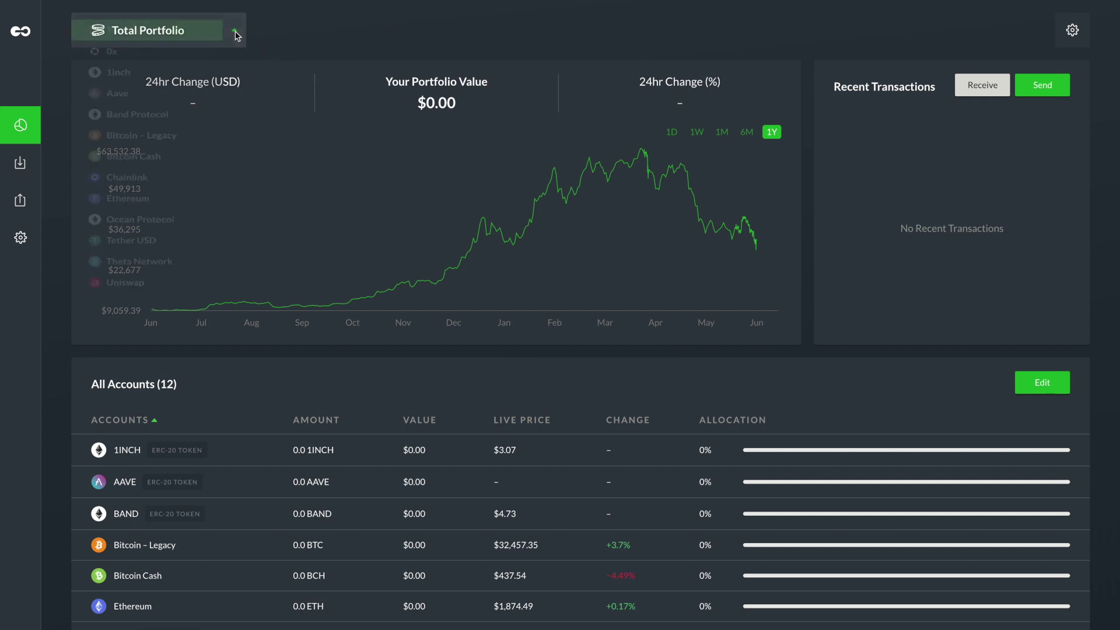
left_click(236, 35)
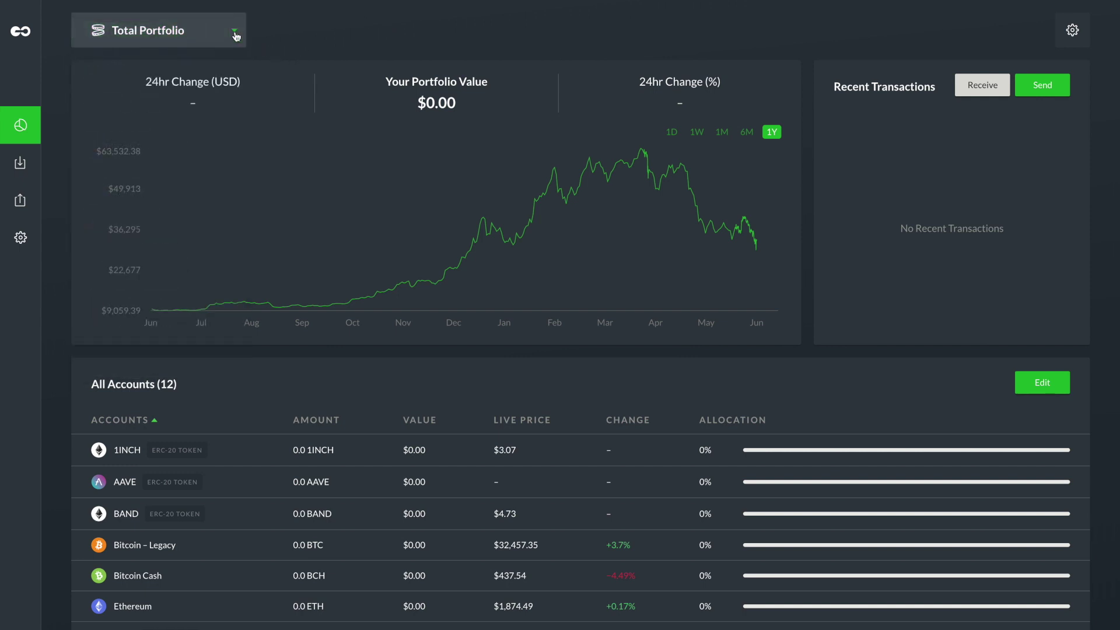
left_click(235, 35)
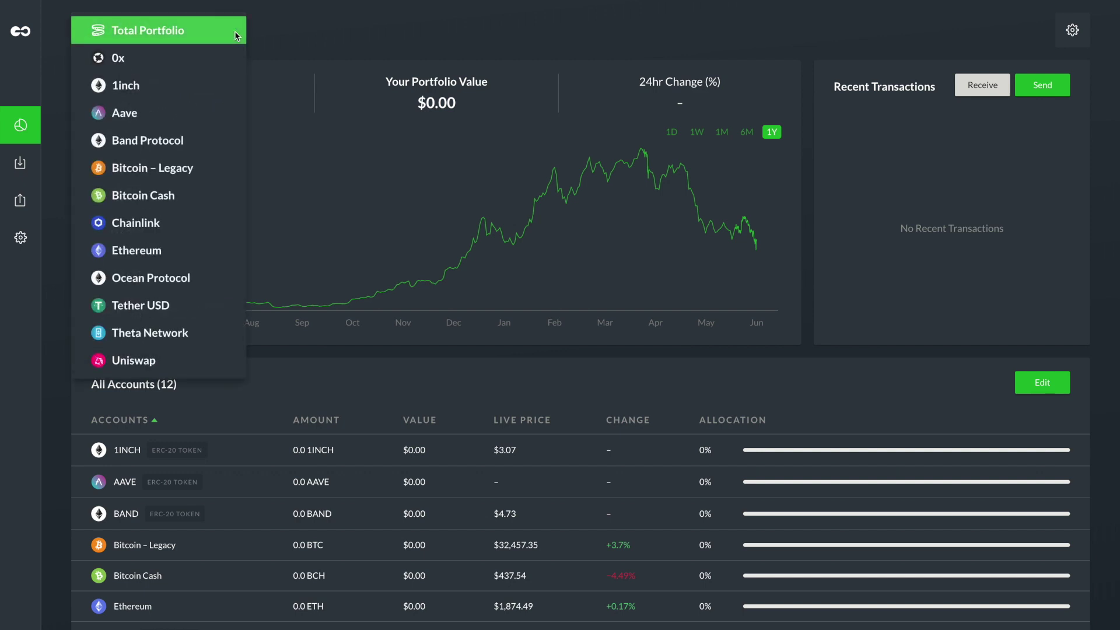
left_click(286, 27)
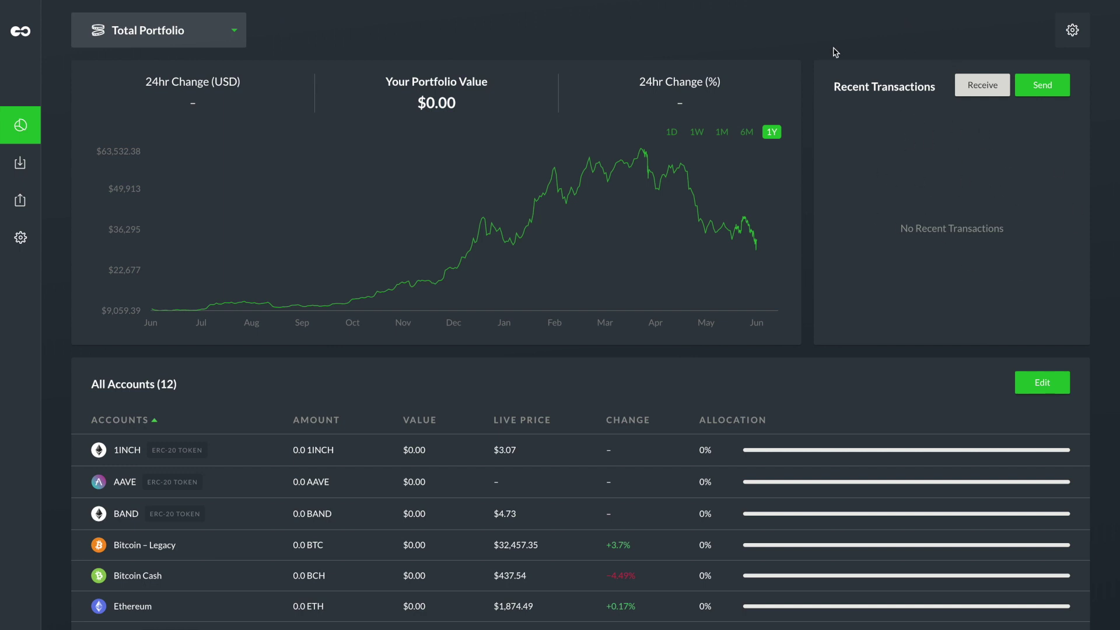
Step: Start a Receive into the ERC-20 Token – 1INCH account and continue to authentication
mouse_move(500, 214)
mouse_move(383, 295)
left_click(20, 164)
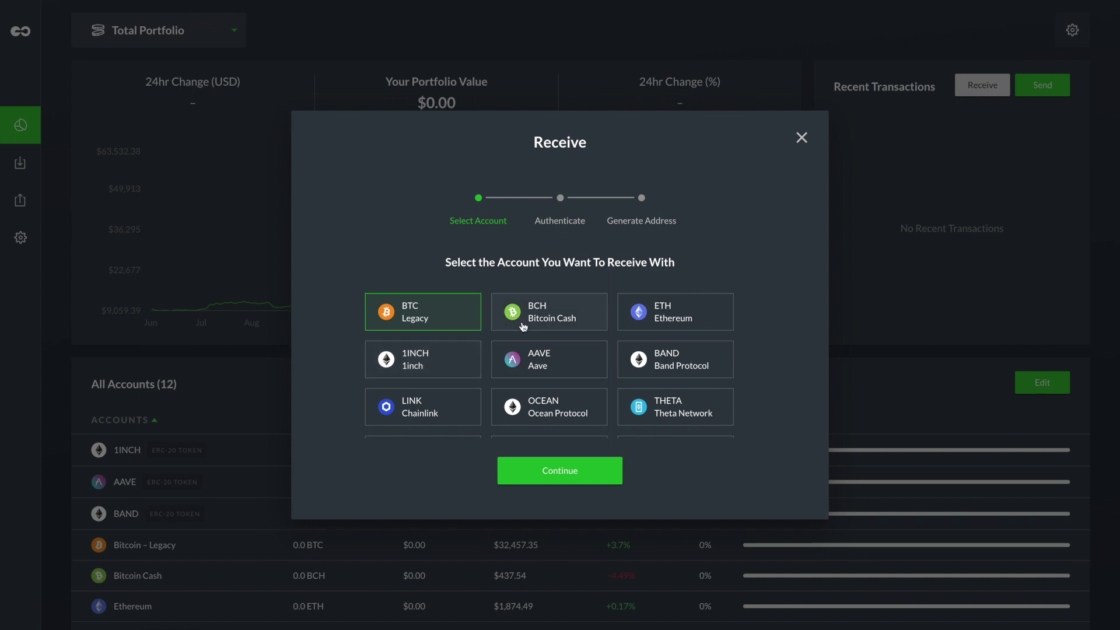
left_click(442, 361)
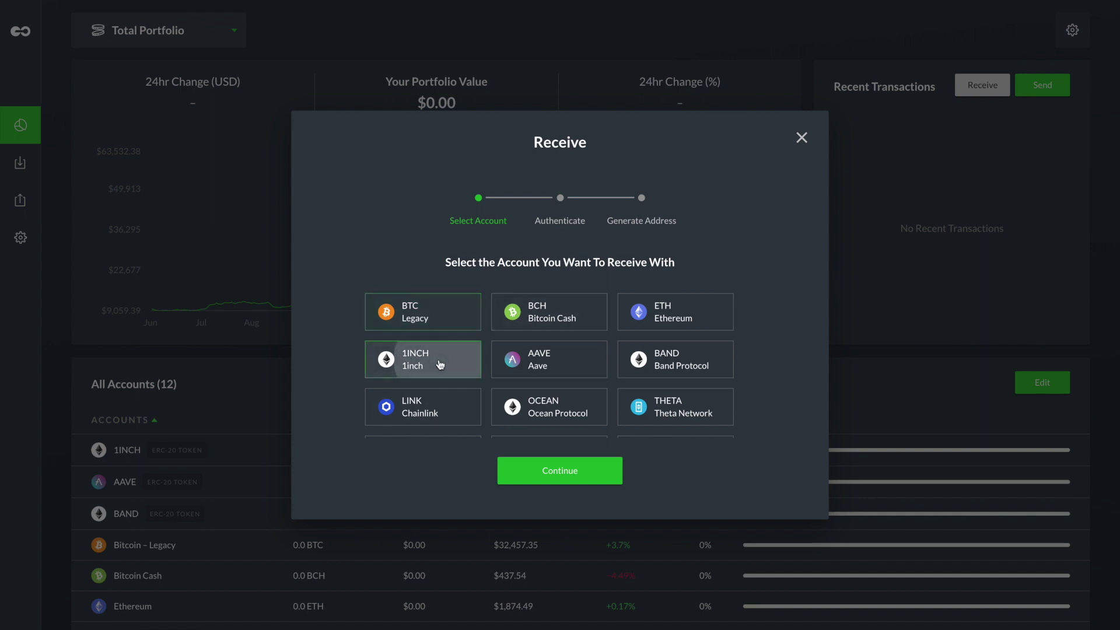
left_click(558, 476)
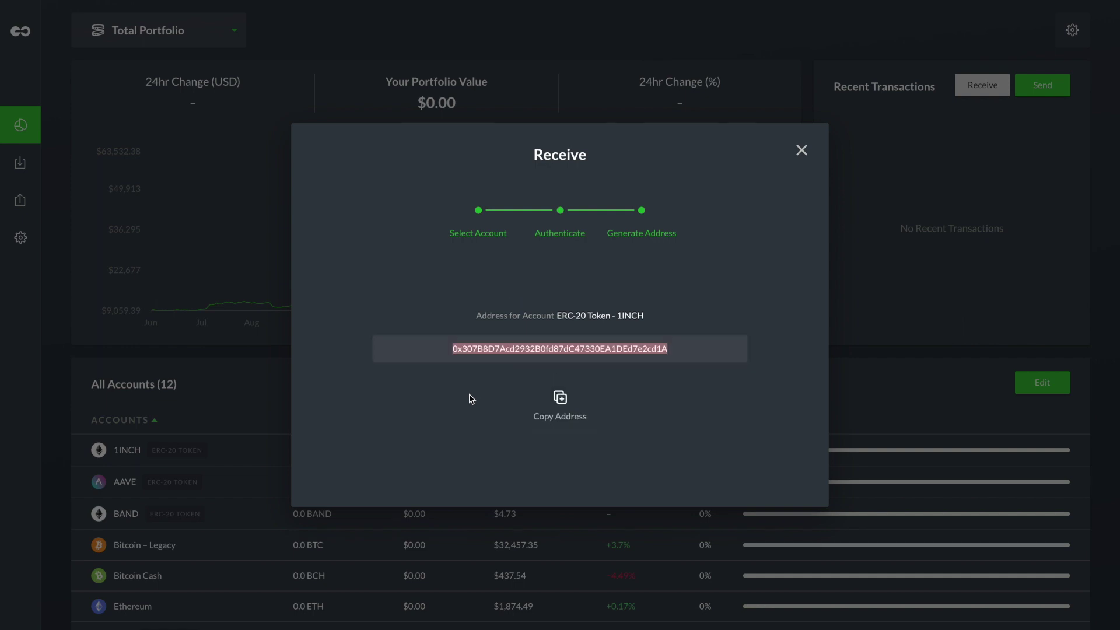
Step: Copy the generated 1INCH deposit address and select its full text
left_click(562, 409)
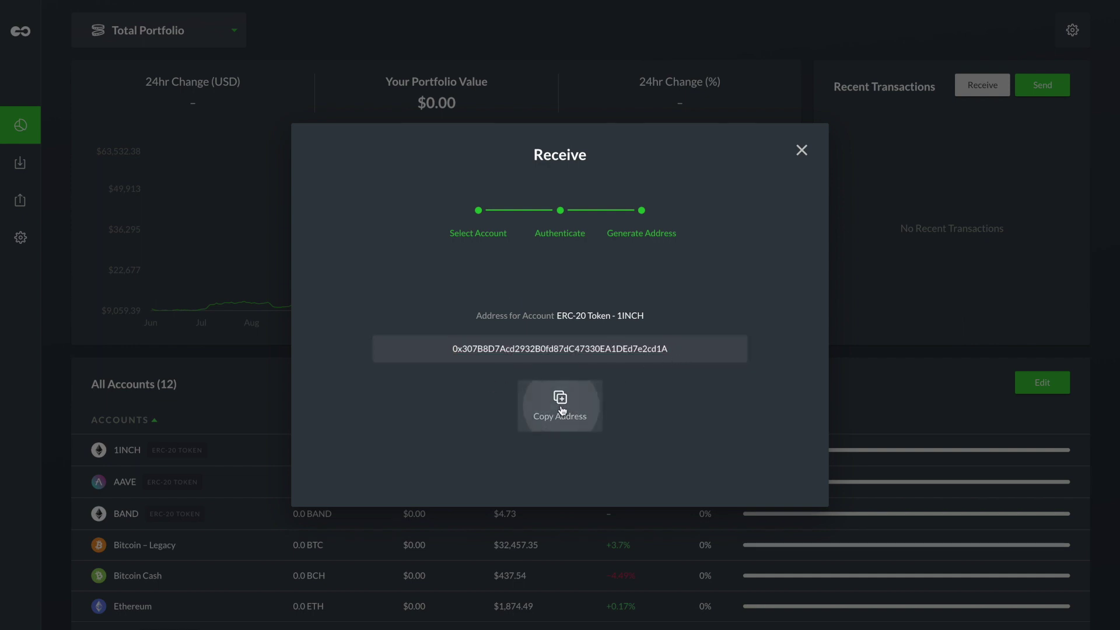
left_click_drag(695, 349, 400, 351)
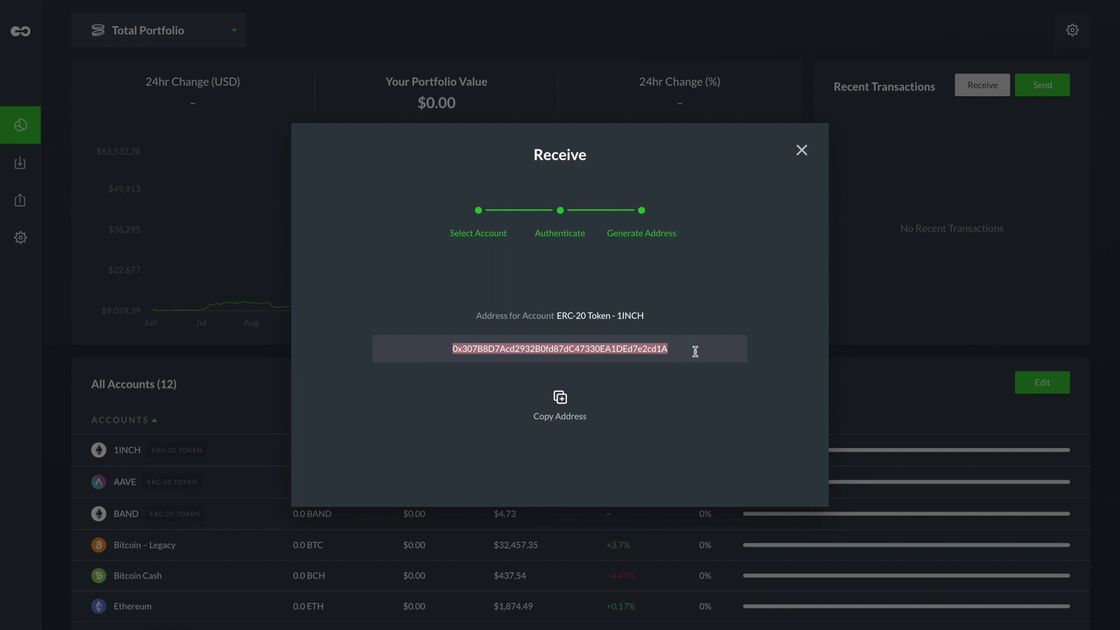
left_click_drag(697, 350, 411, 350)
left_click(799, 152)
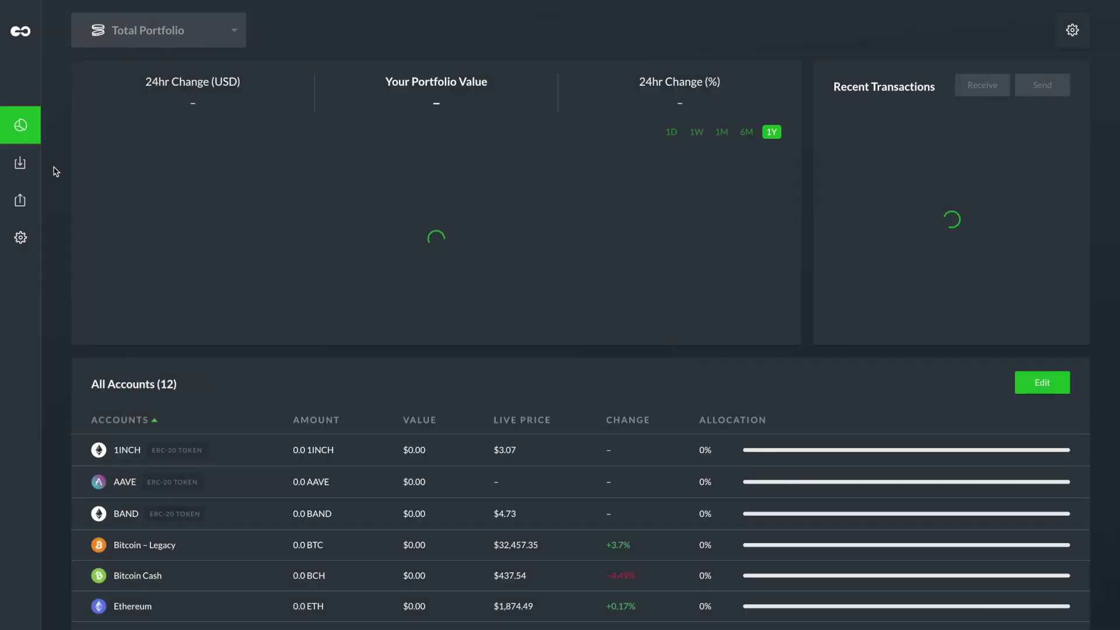
left_click(20, 200)
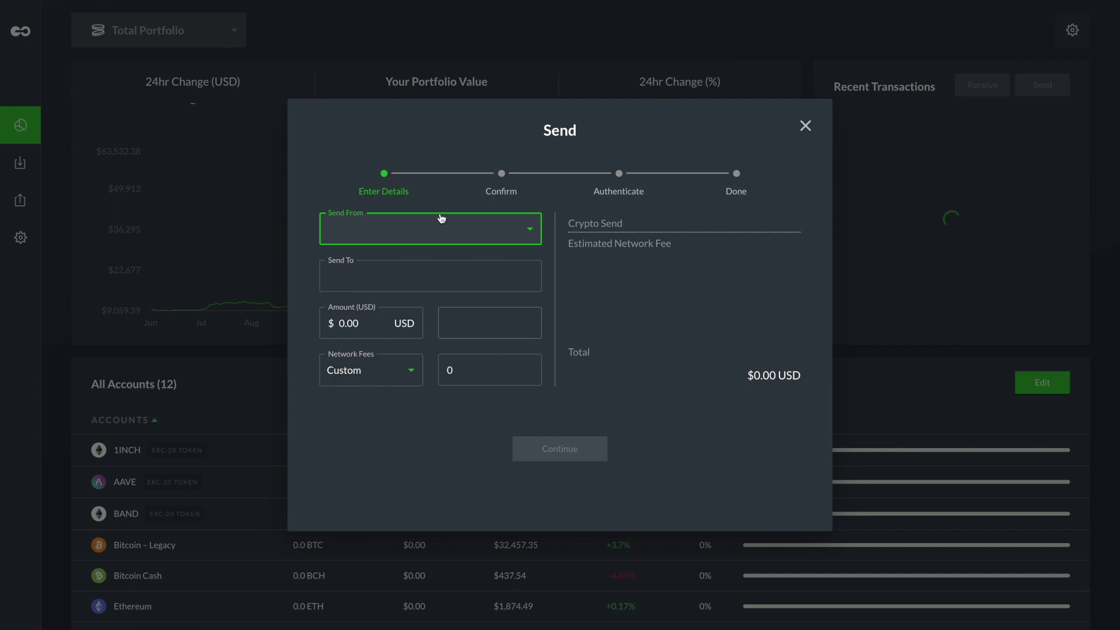
left_click(478, 244)
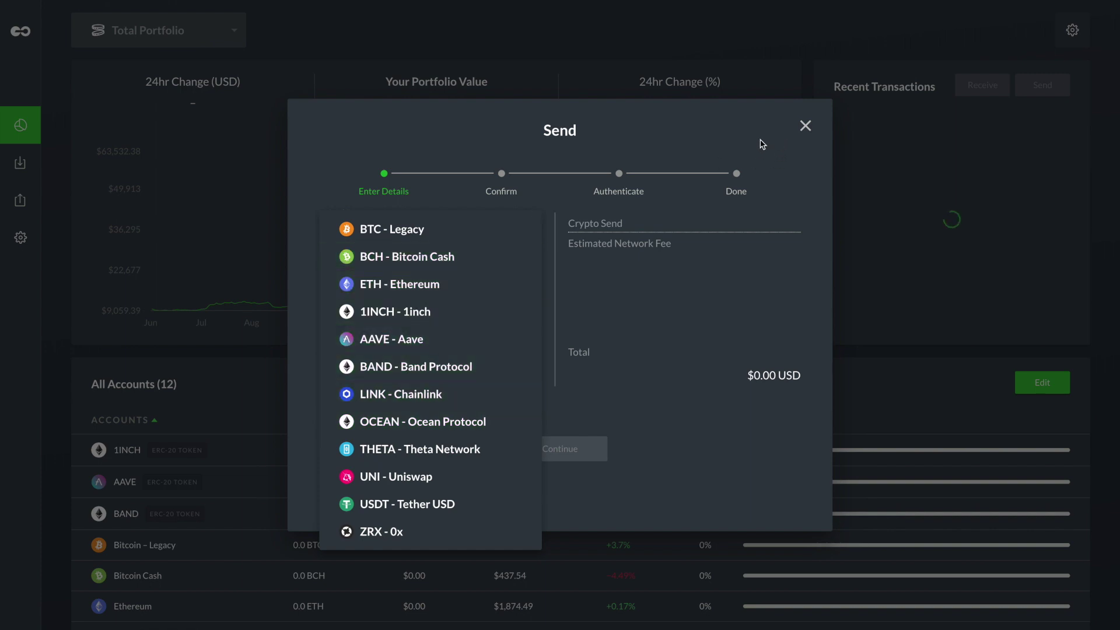
left_click(692, 146)
left_click(380, 275)
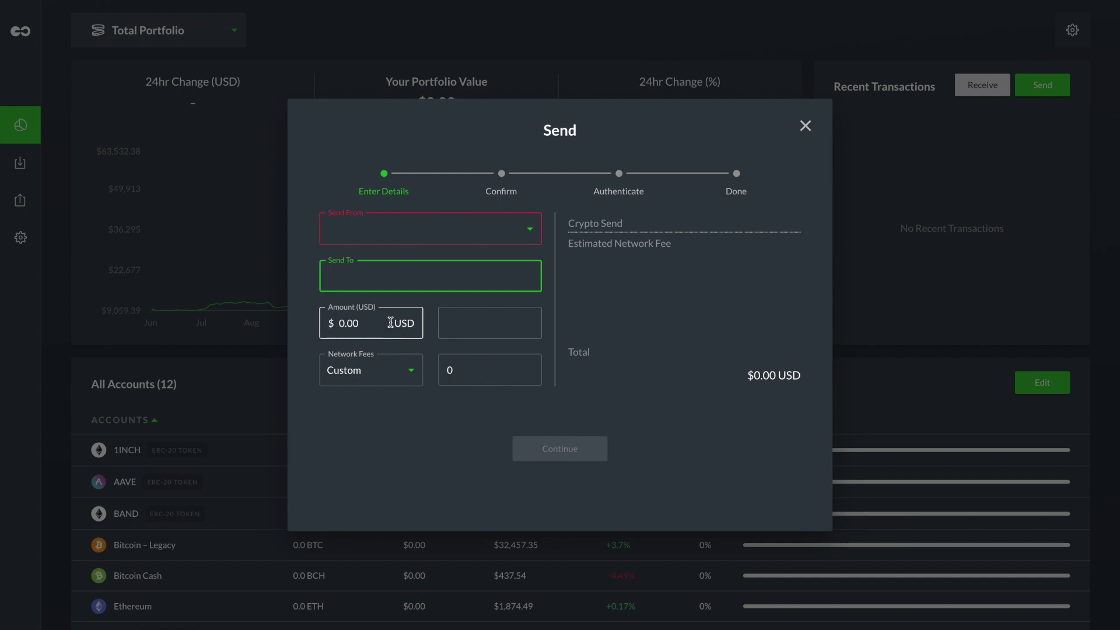
left_click(474, 325)
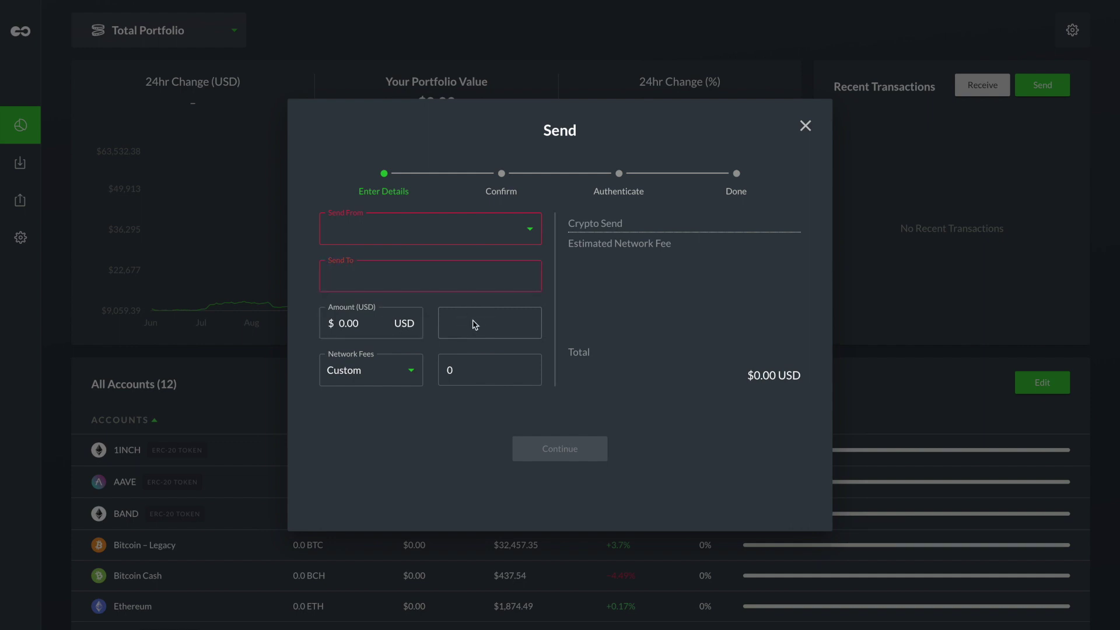
left_click(811, 126)
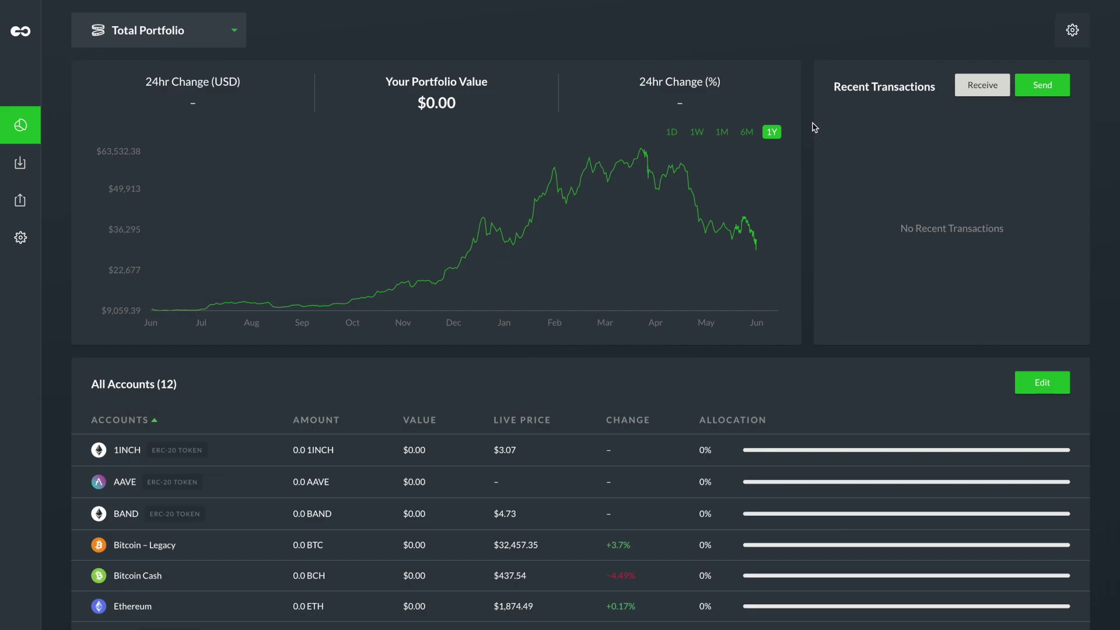
Step: Open the Settings Accounts asset catalog, page through to page 5, and search for '1st'
left_click(21, 238)
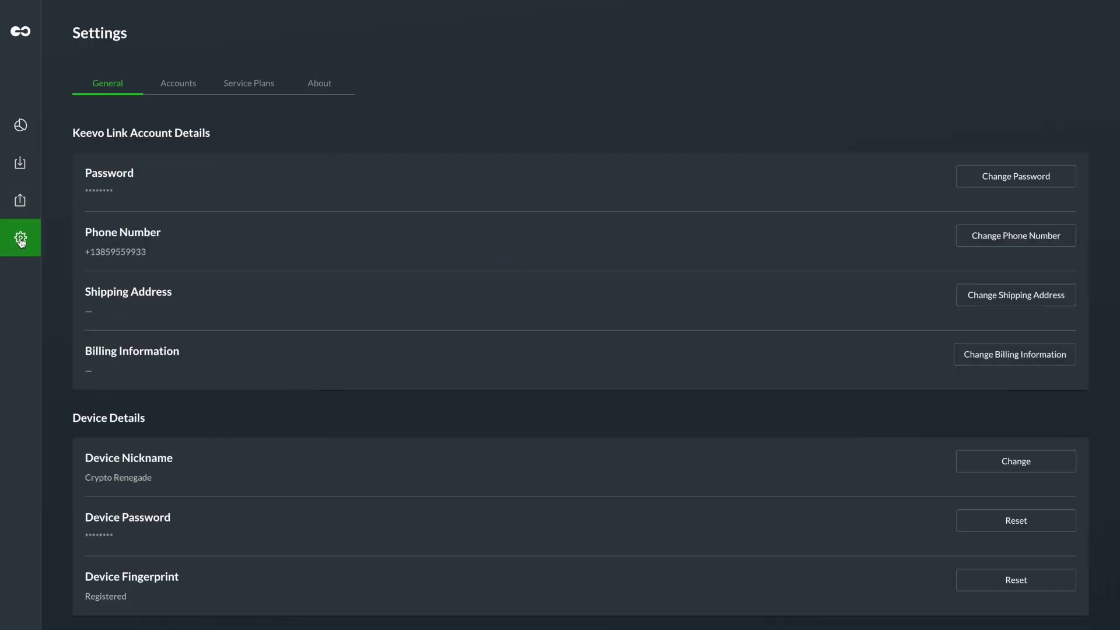
left_click(178, 83)
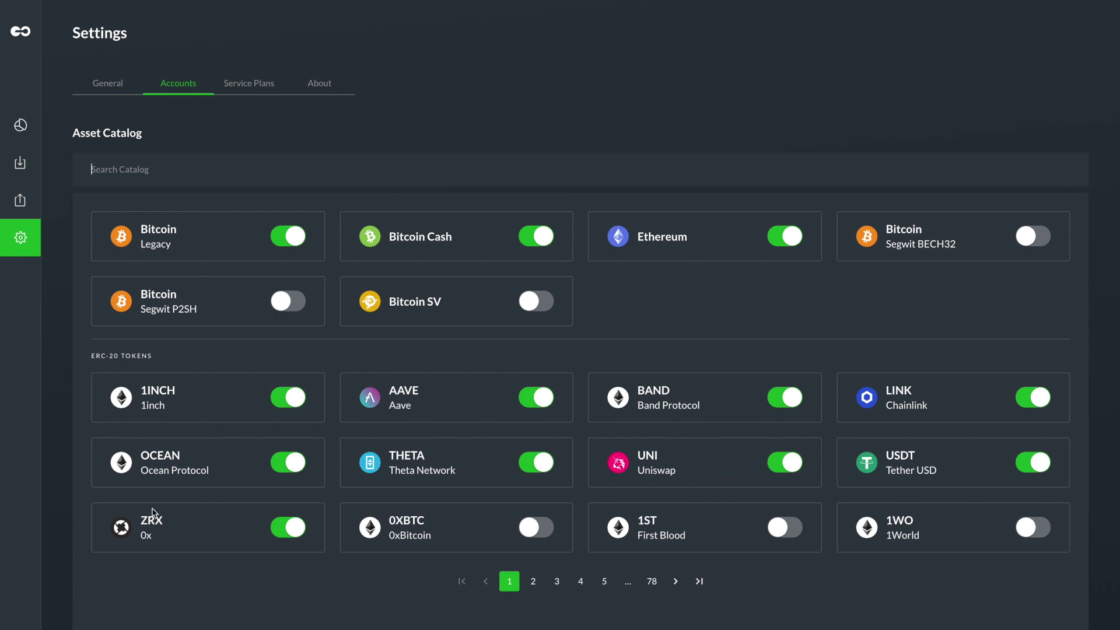
left_click(535, 582)
left_click(559, 583)
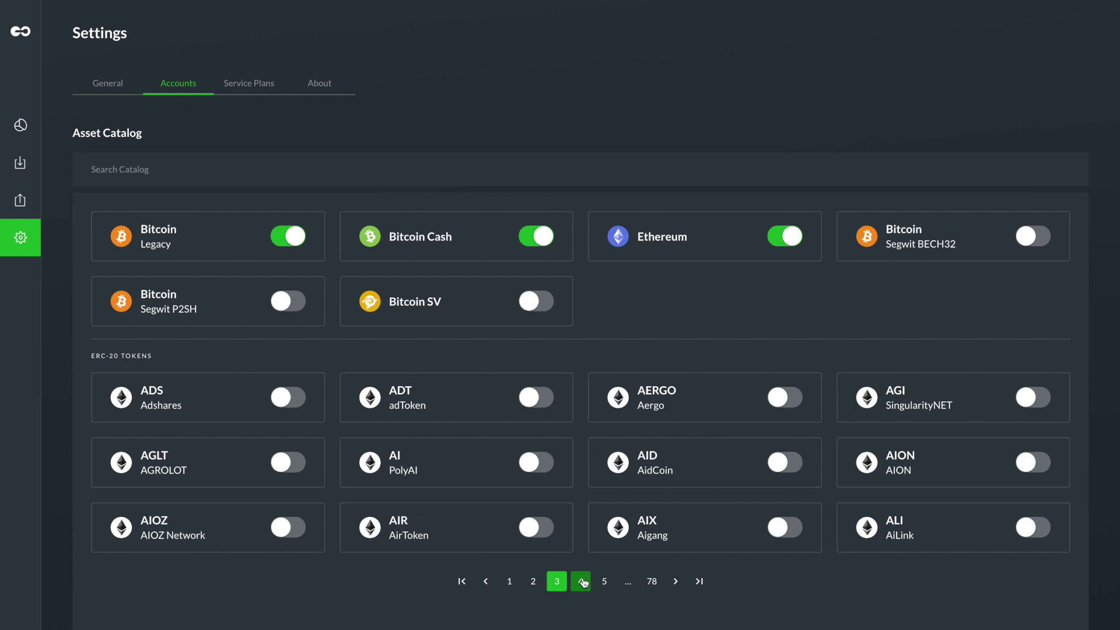
left_click(584, 582)
left_click(604, 582)
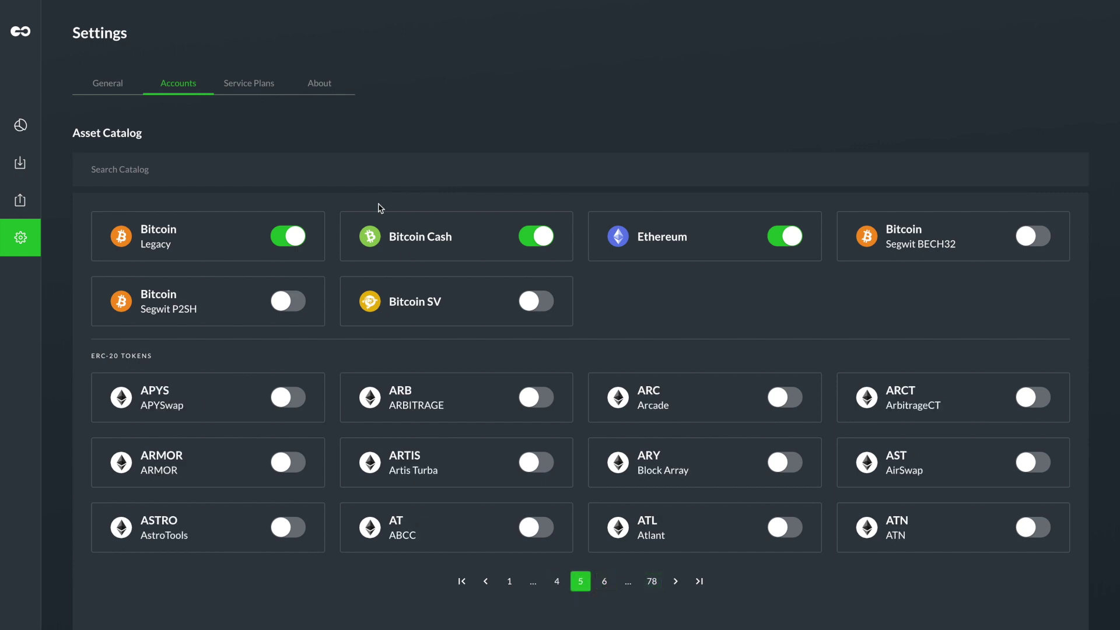
left_click(316, 169)
type("1st")
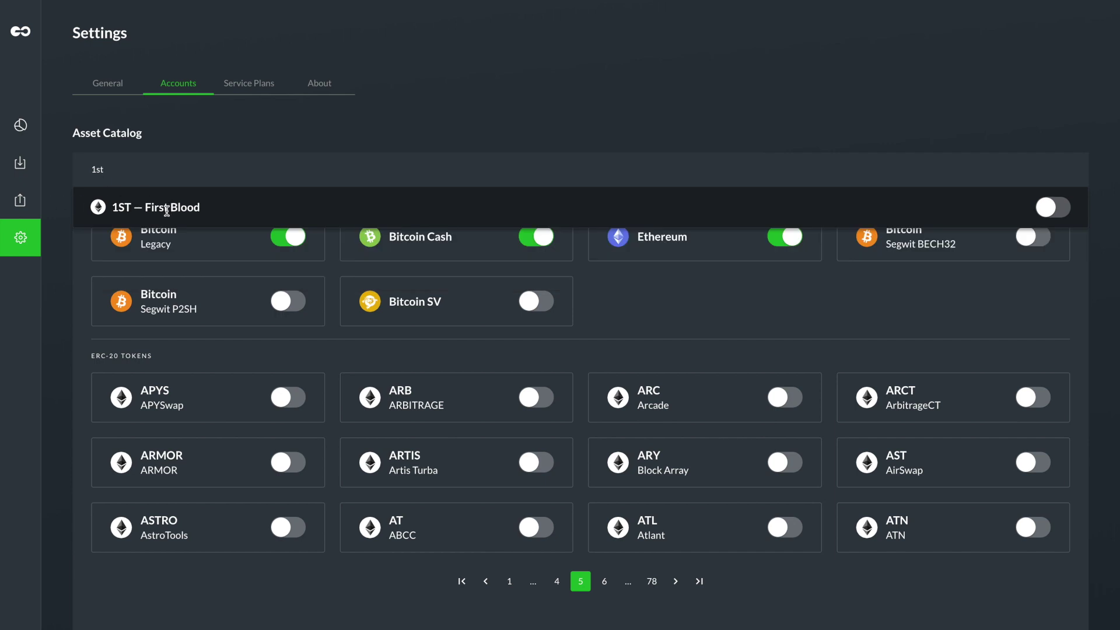
Step: Enable the 1ST First Blood token and clear the catalog search
left_click(1067, 217)
left_click(720, 295)
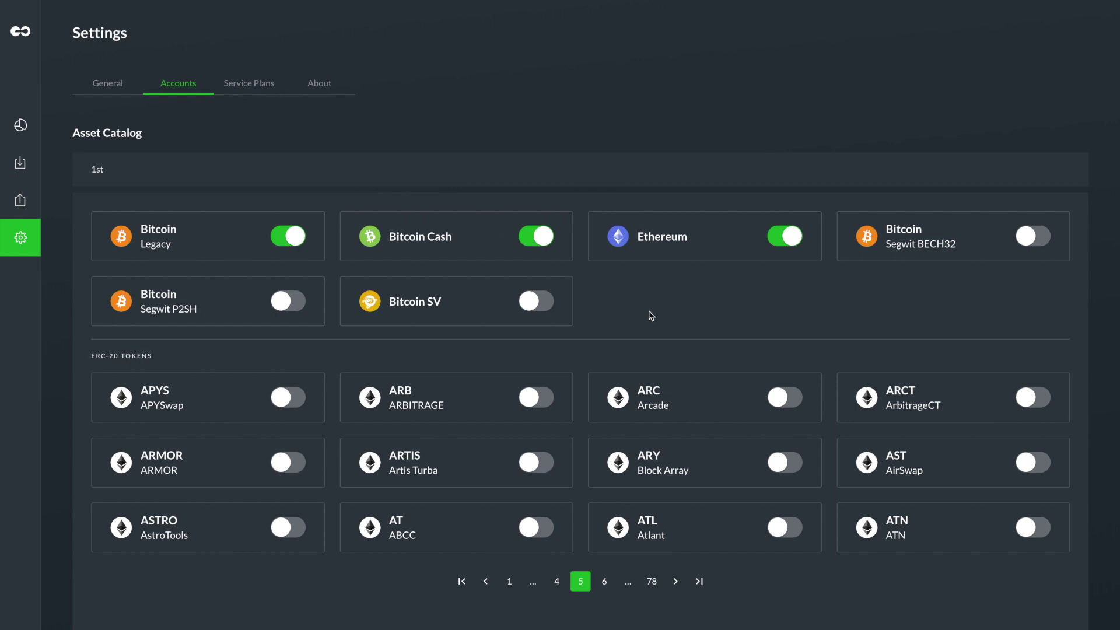
left_click(313, 172)
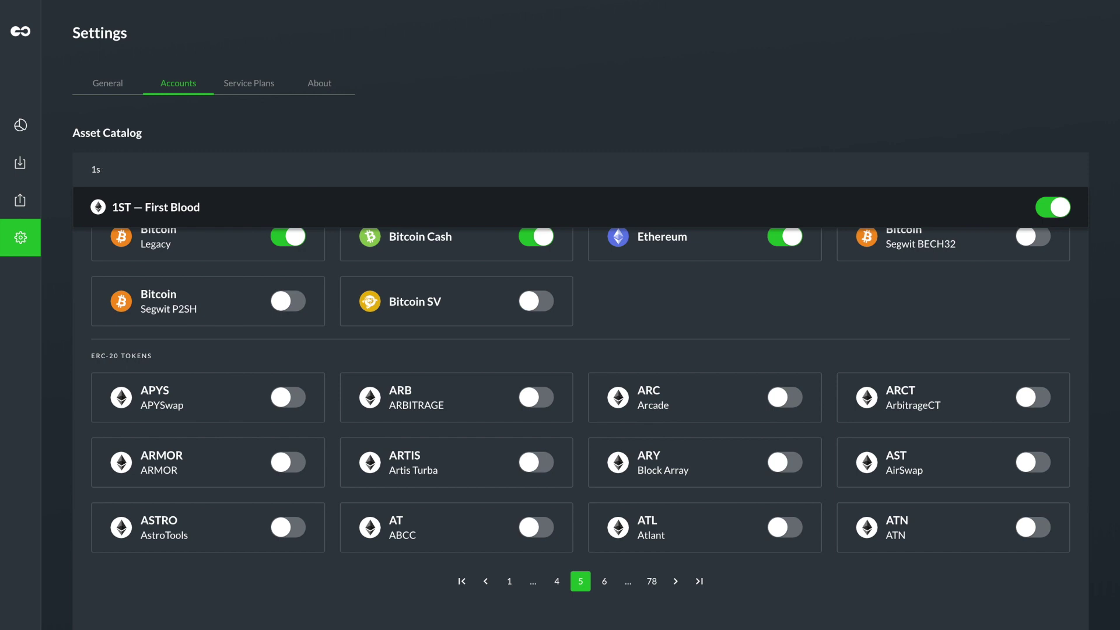
key("BackSpace")
key("BackSpace")
Step: Enable the BAL Balancer token on page 6, then jump to the last catalog page
left_click(604, 581)
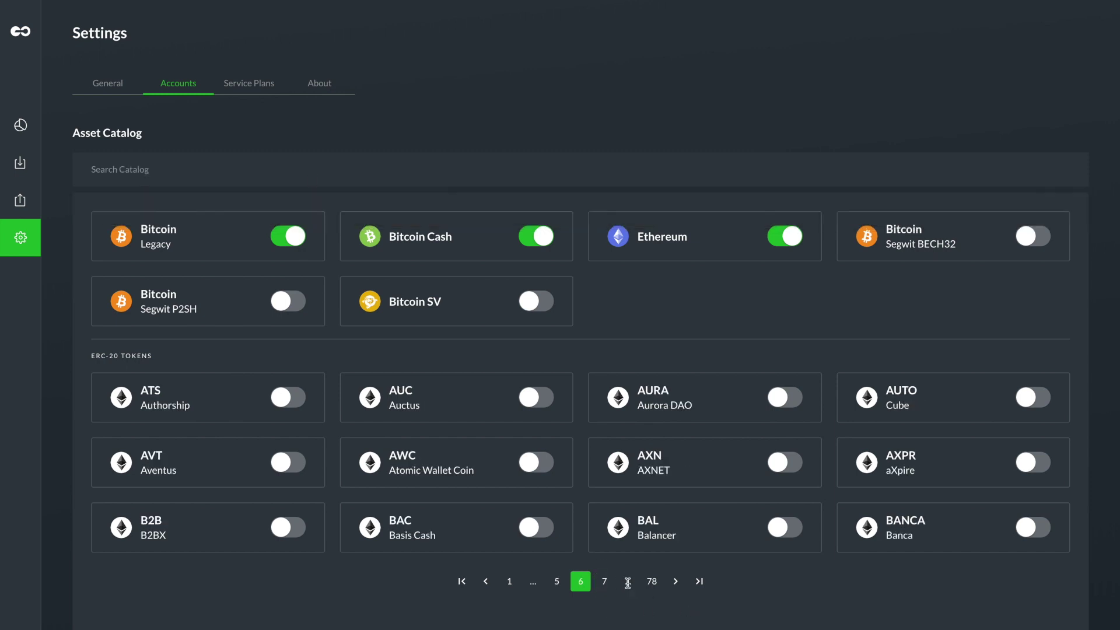
left_click(789, 529)
left_click(164, 166)
left_click(698, 581)
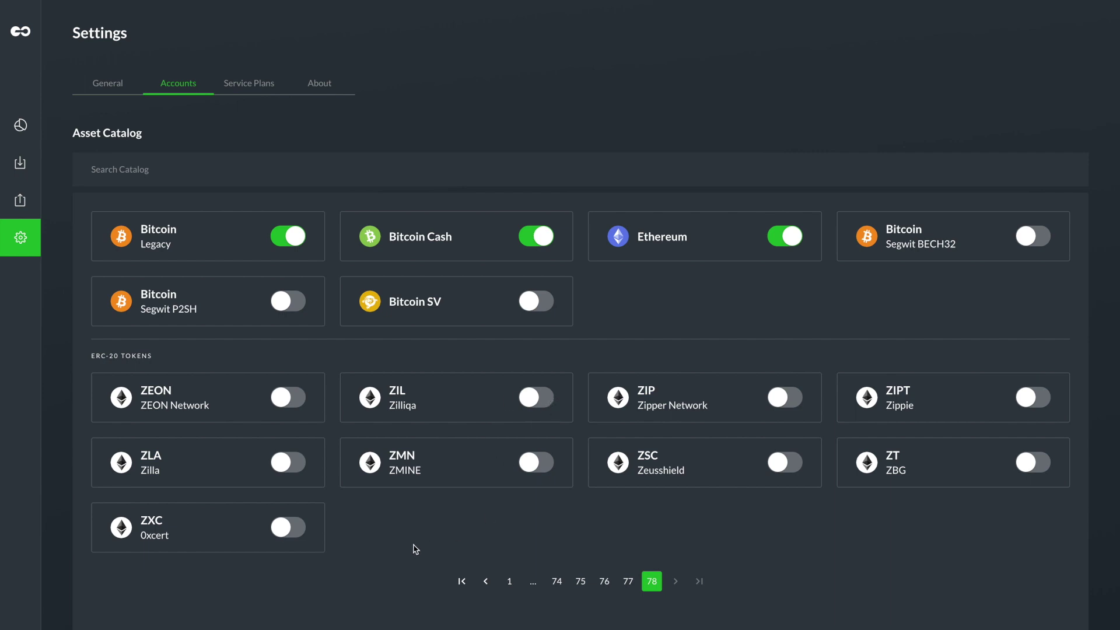
Step: Search the catalog for 'zil' and enable the ZIL Zilliqa token, then view Service Plans
left_click(185, 162)
type("zilliq")
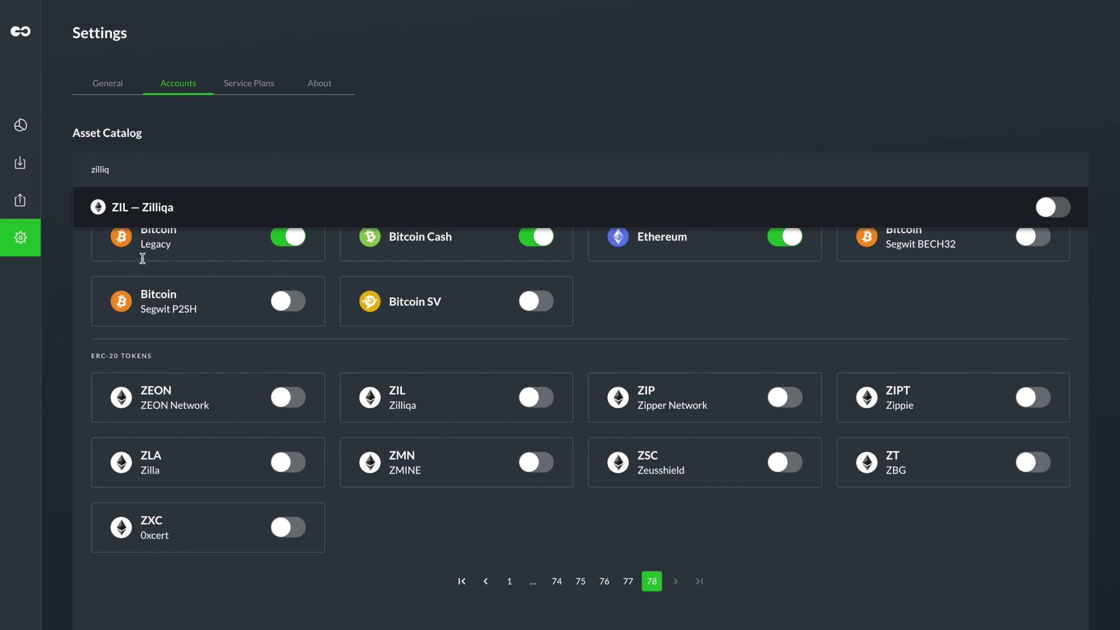
left_click(1060, 207)
left_click(617, 113)
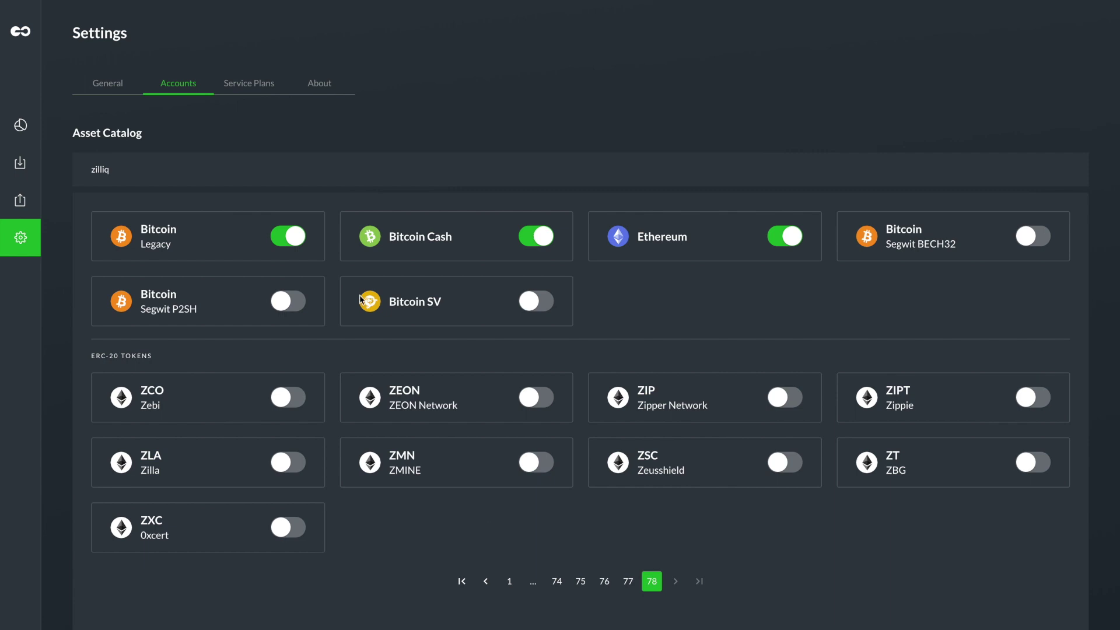
left_click(272, 88)
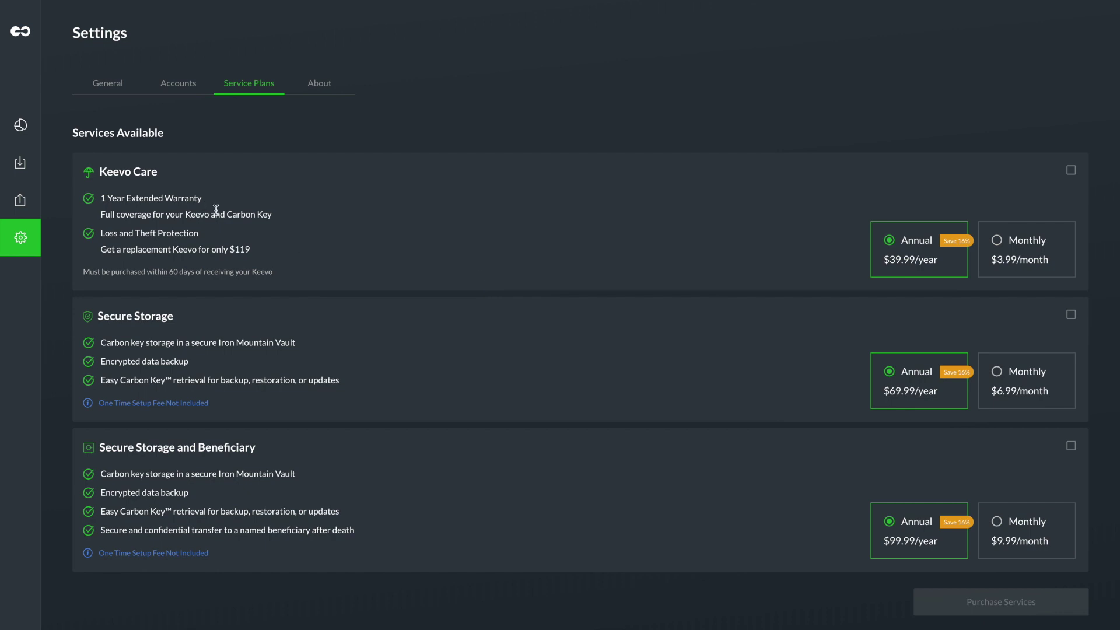
Step: Switch to the About settings page showing Keevo Link 1.9.0 and firmware 1.9.0
left_click(320, 84)
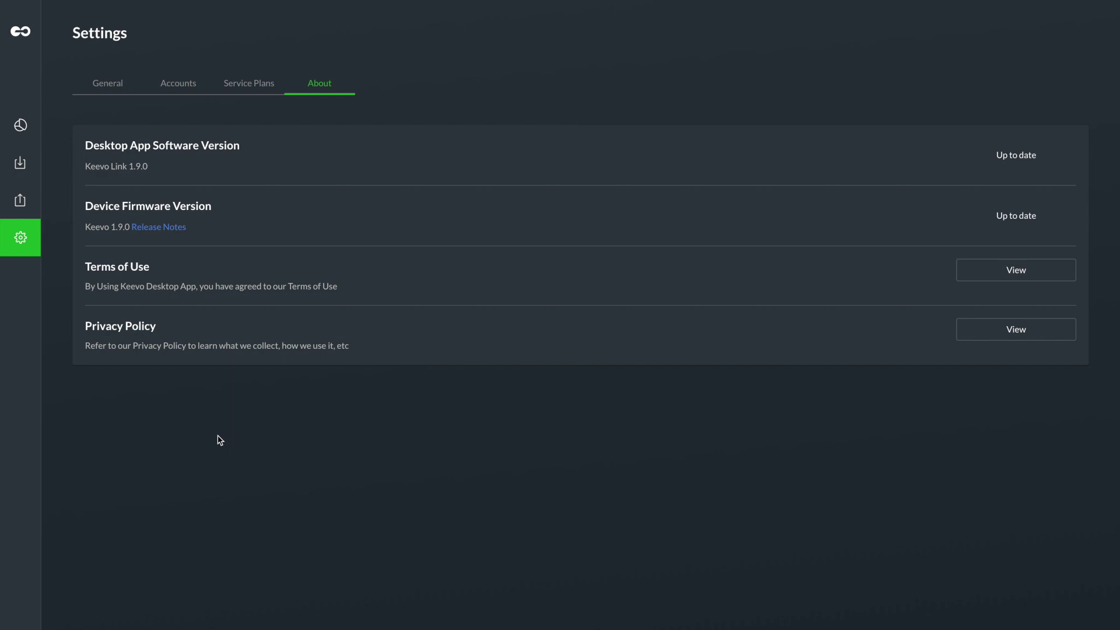
Step: Open the 'What's new in this release' notes for the firmware
left_click(165, 230)
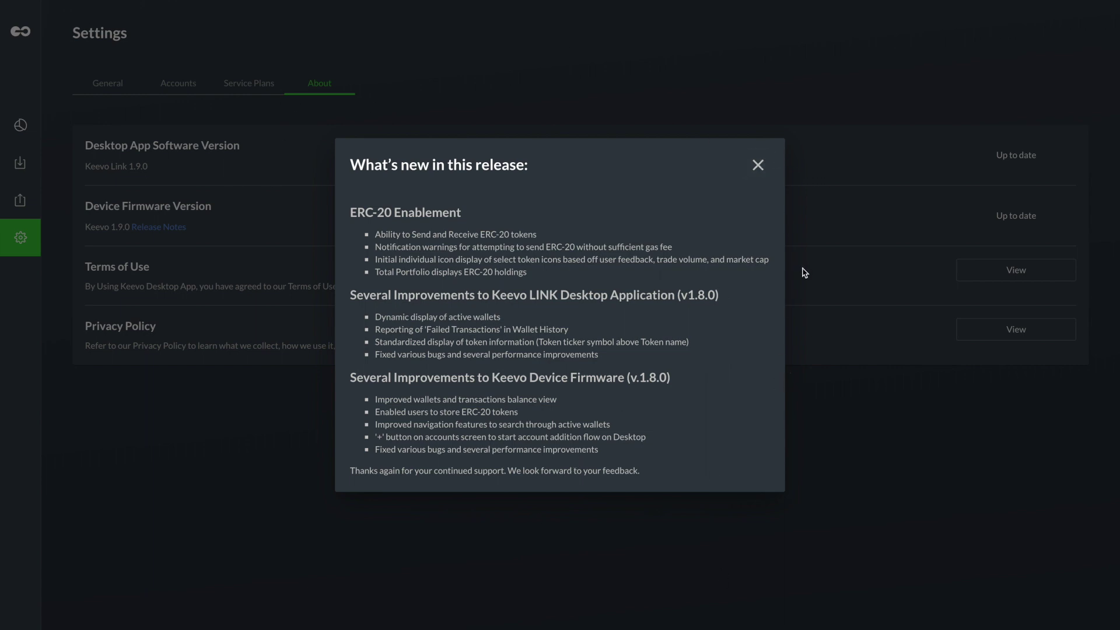
left_click(758, 166)
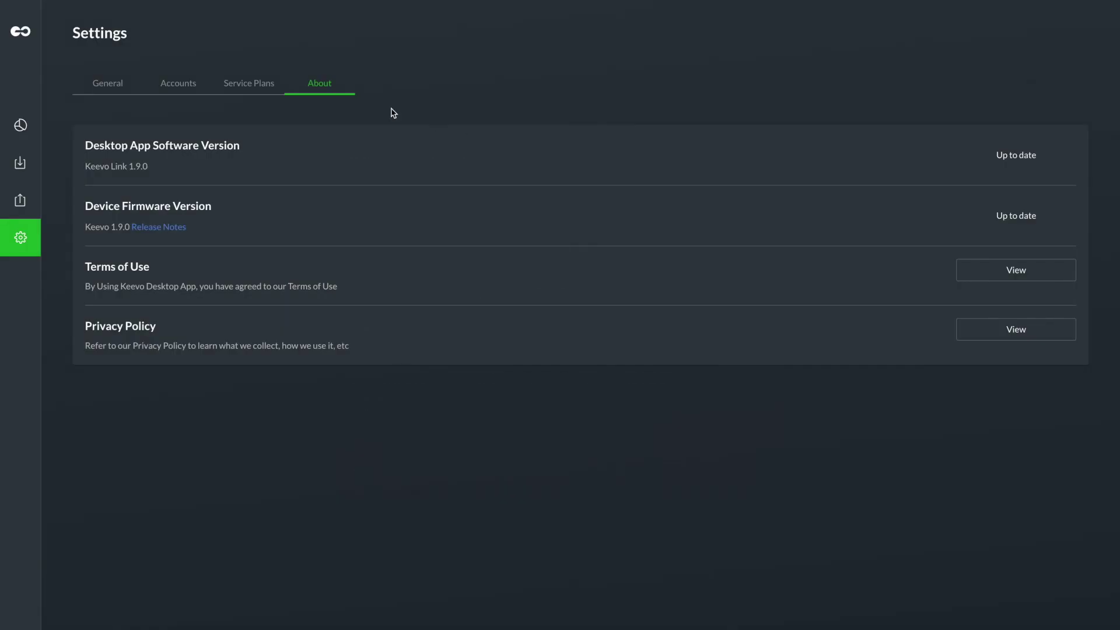
left_click(107, 85)
Step: Return to the Accounts asset catalog to see 1ST, BAL and ZIL enabled
left_click(190, 86)
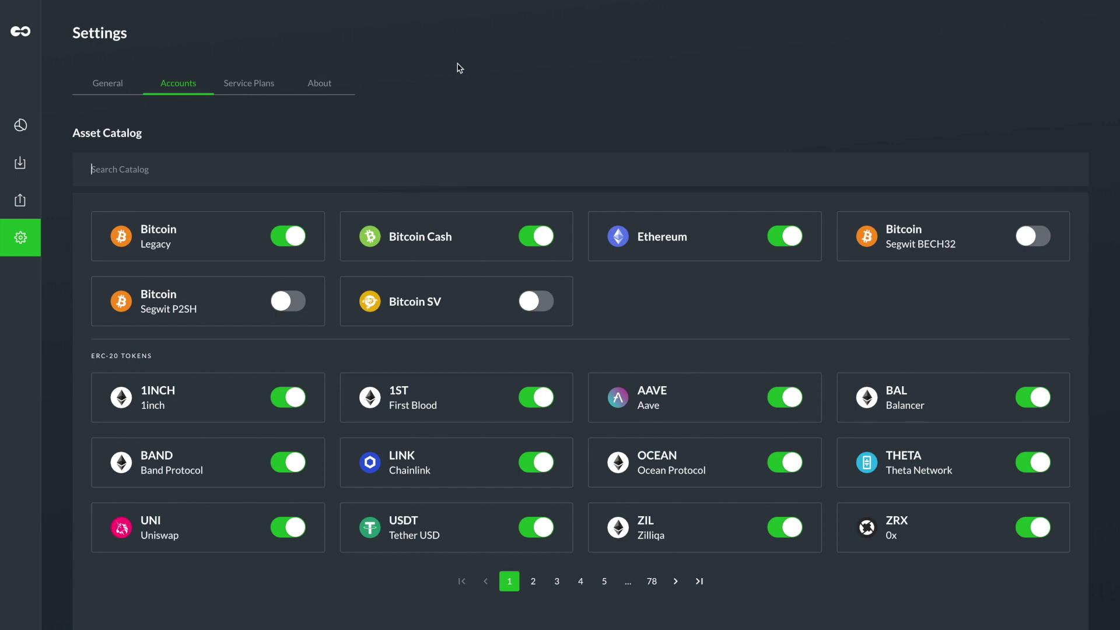
Step: Go back to the portfolio dashboard and edit which of the 15 accounts it lists
left_click(21, 124)
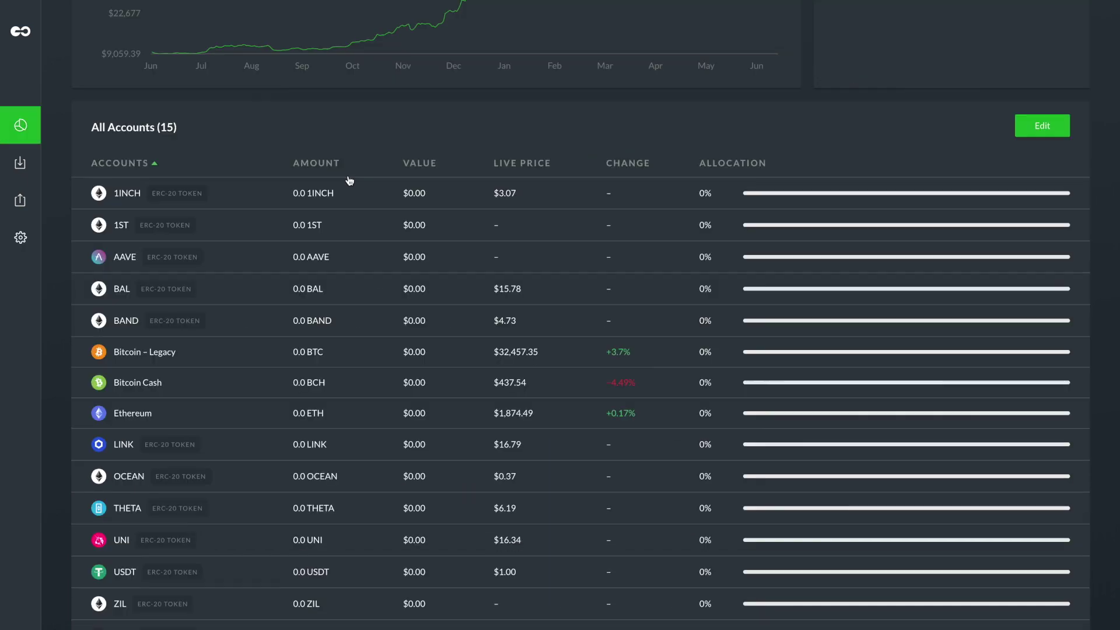
scroll(350, 180, "up", 1)
scroll(350, 180, "up", 4)
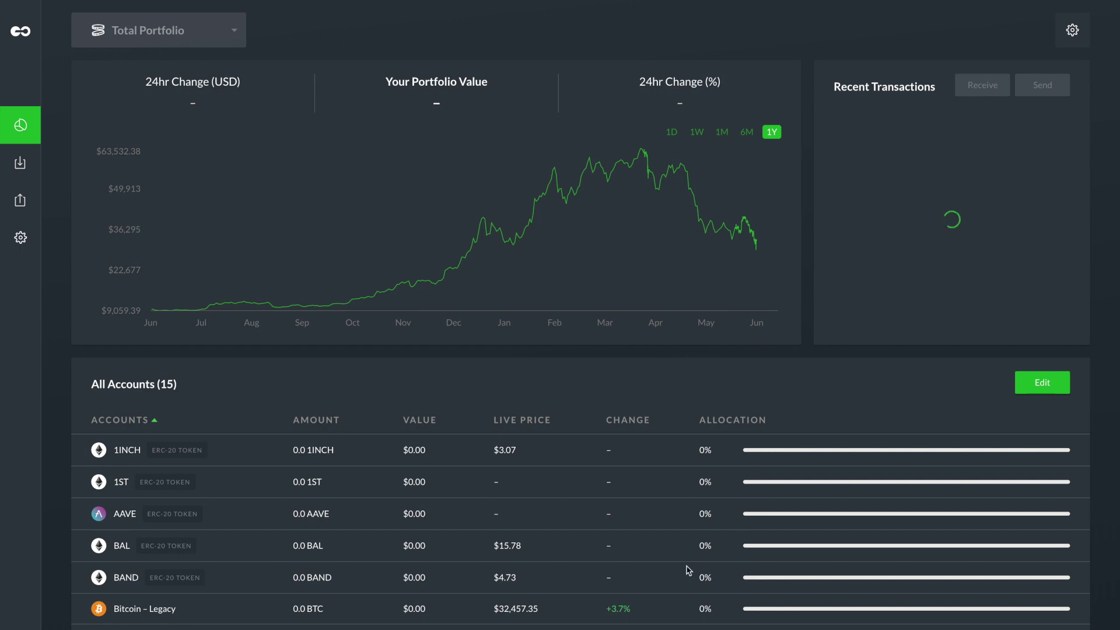
left_click(1044, 384)
left_click(234, 36)
Step: Select Chainlink from the Total Portfolio list to show the LINK account value and price chart
left_click(232, 39)
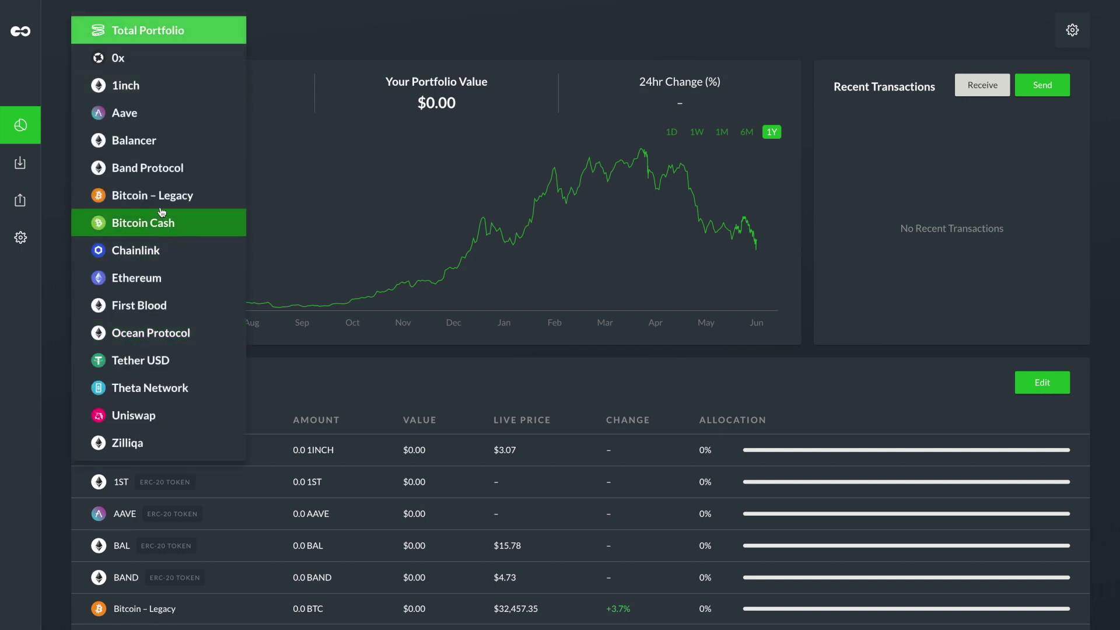
left_click(149, 252)
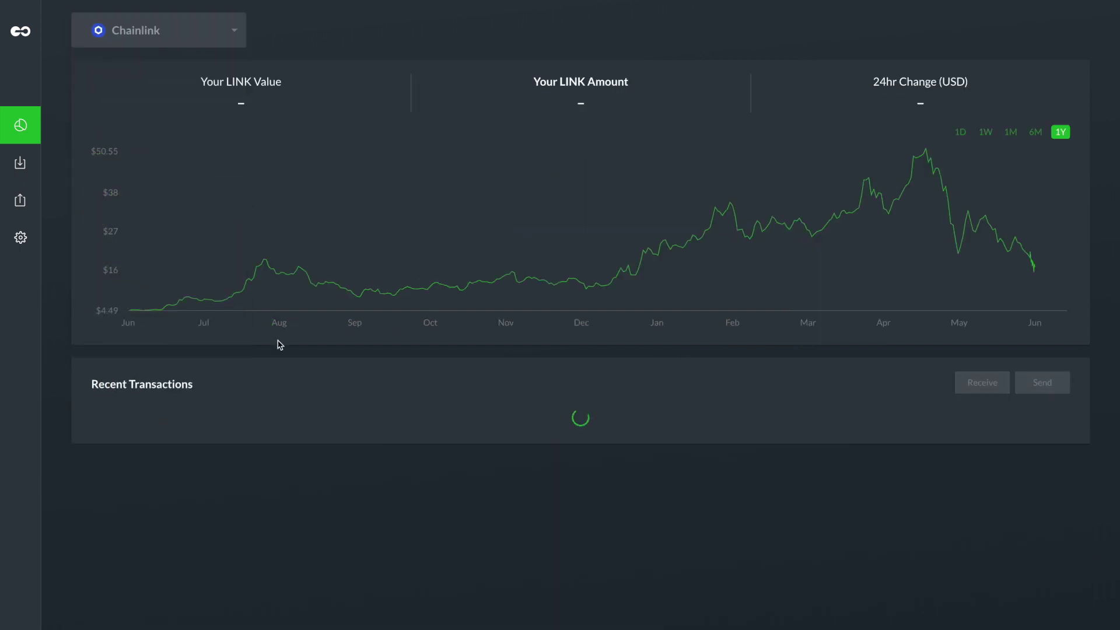